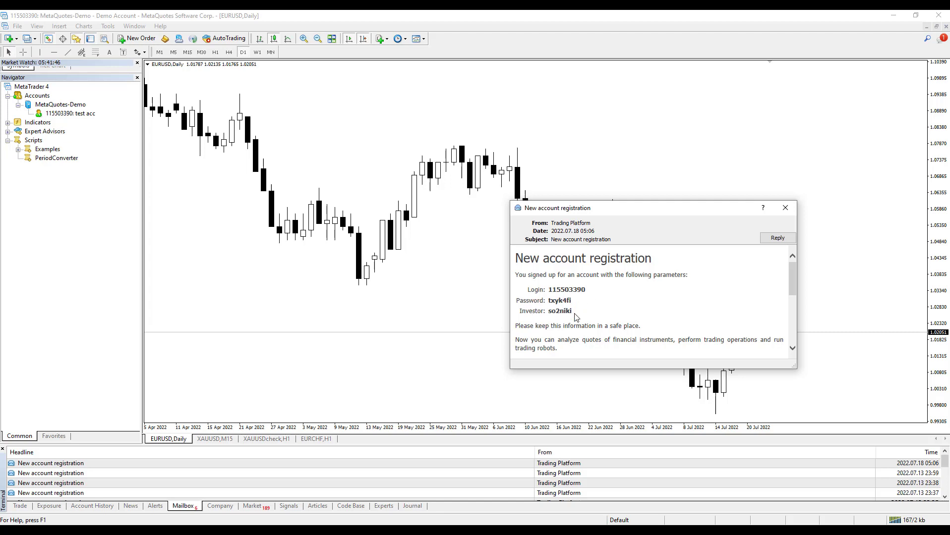
left_click_drag(598, 210, 232, 87)
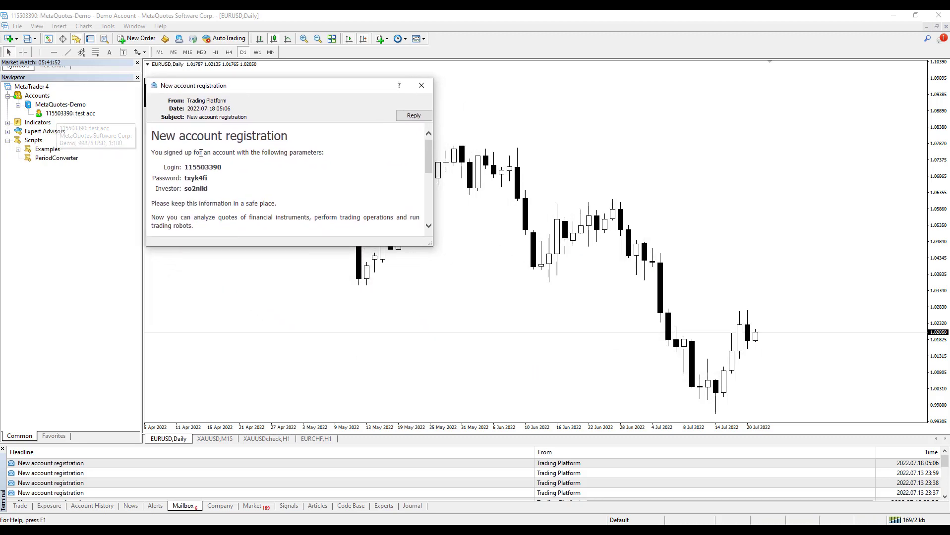
left_click_drag(284, 90, 679, 240)
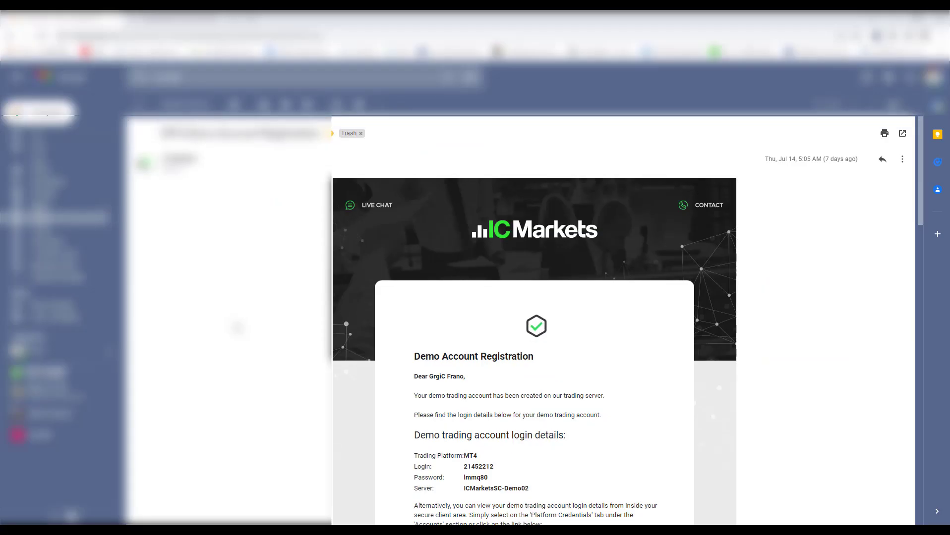
Review the platform, login, password and server details in the IC Markets demo account registration email
scroll(534, 322, "down", 4)
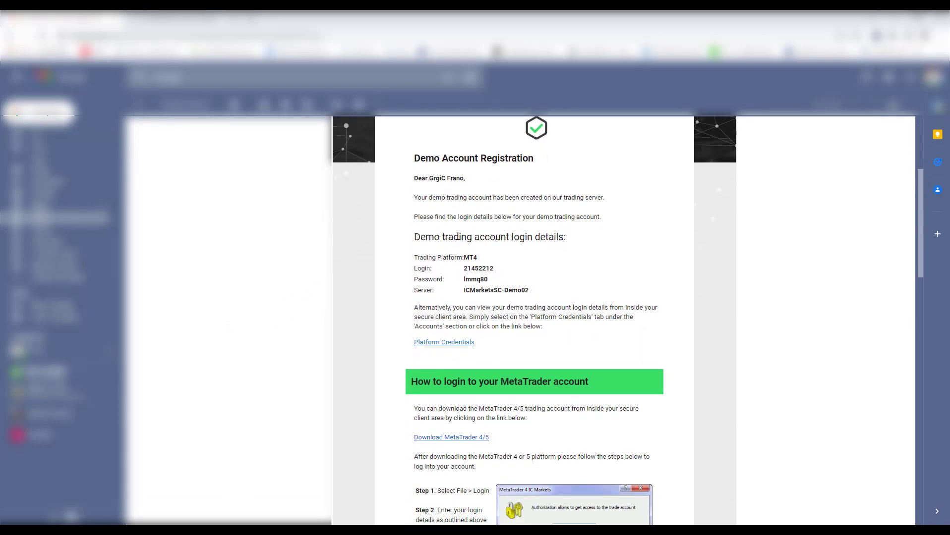
left_click_drag(434, 237, 573, 239)
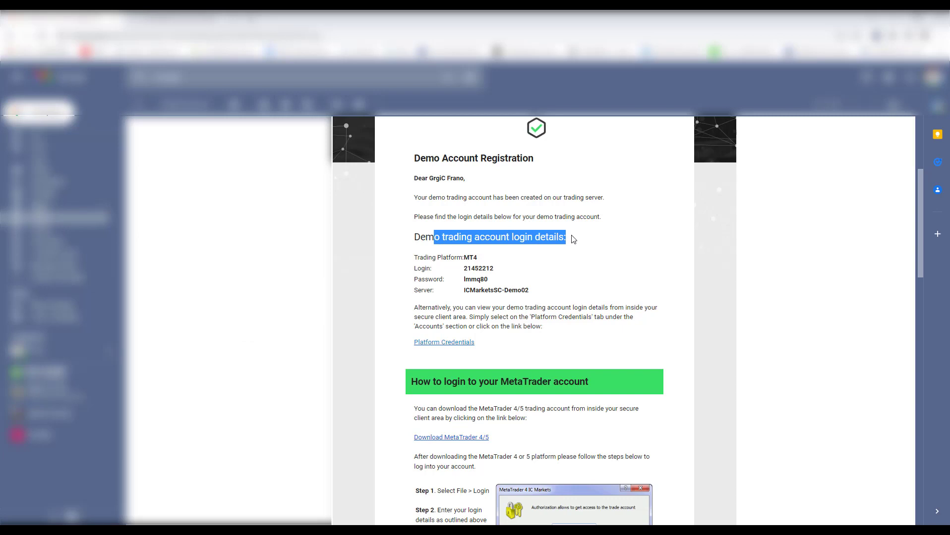
left_click(574, 254)
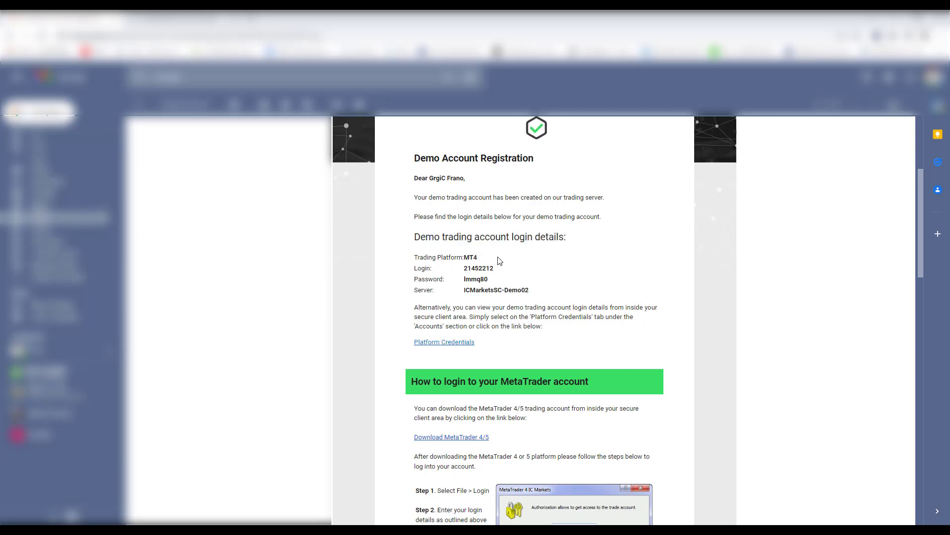
double_click(475, 268)
left_click(521, 271)
left_click_drag(497, 279, 466, 278)
left_click(535, 283)
left_click_drag(539, 294, 464, 297)
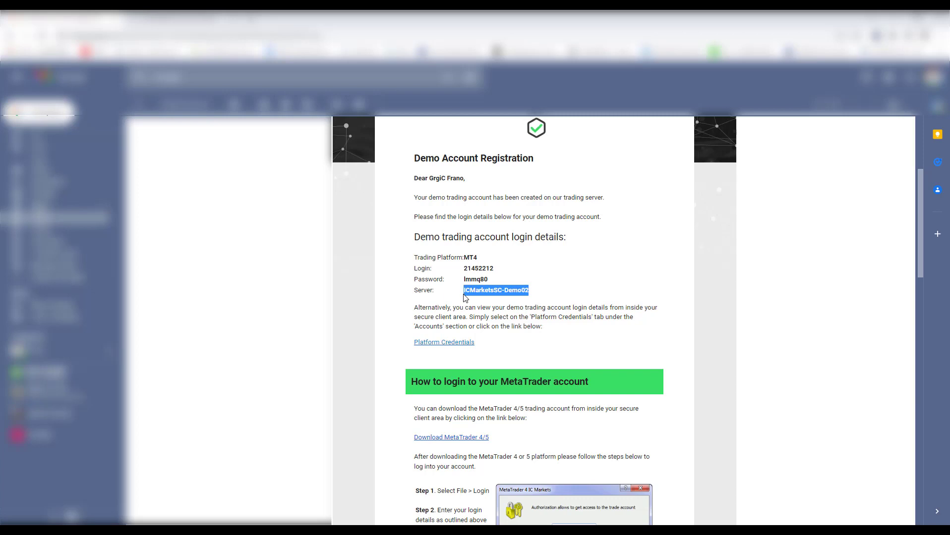
left_click(562, 291)
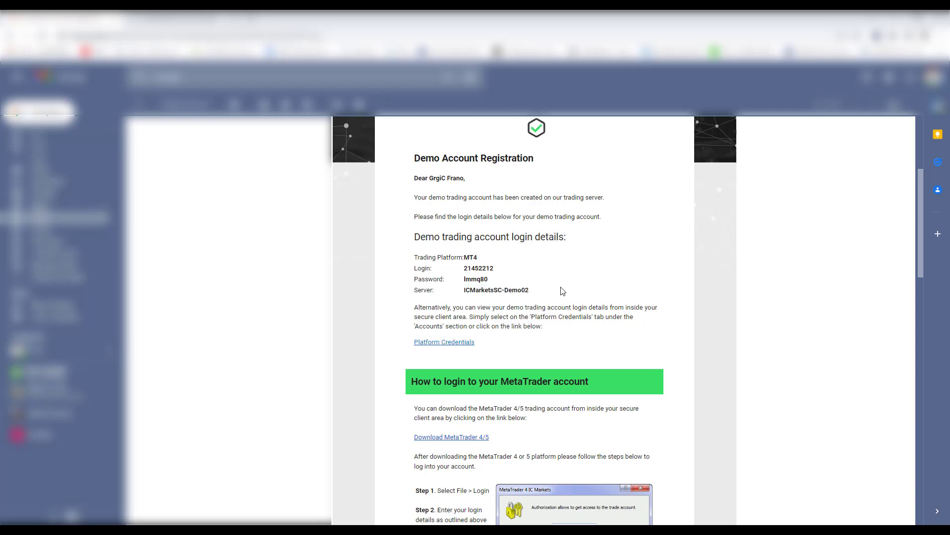
left_click_drag(494, 259, 421, 258)
left_click(519, 260)
Copy the server name ICMarketsSC-Demo02 from the email and switch to MetaTrader 4
left_click_drag(528, 291, 465, 291)
key("ctrl+c")
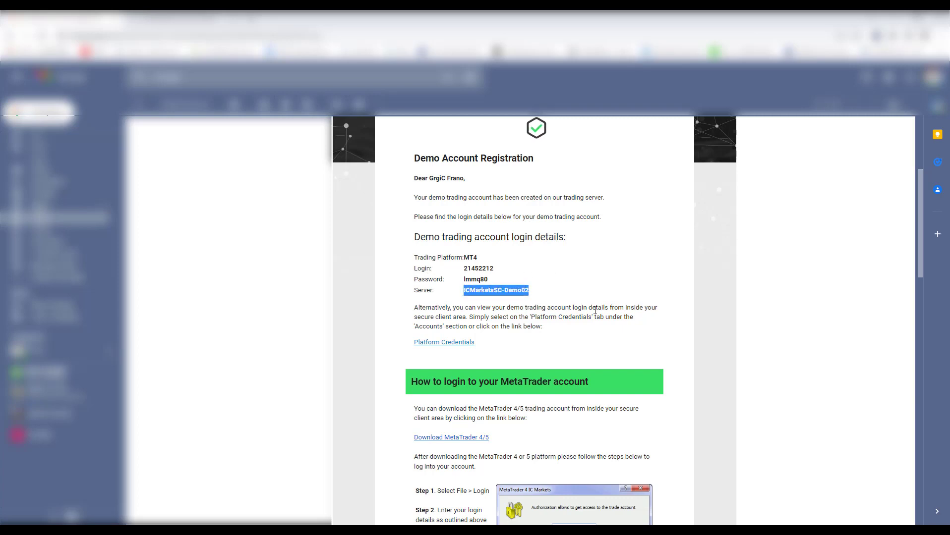
left_click(670, 530)
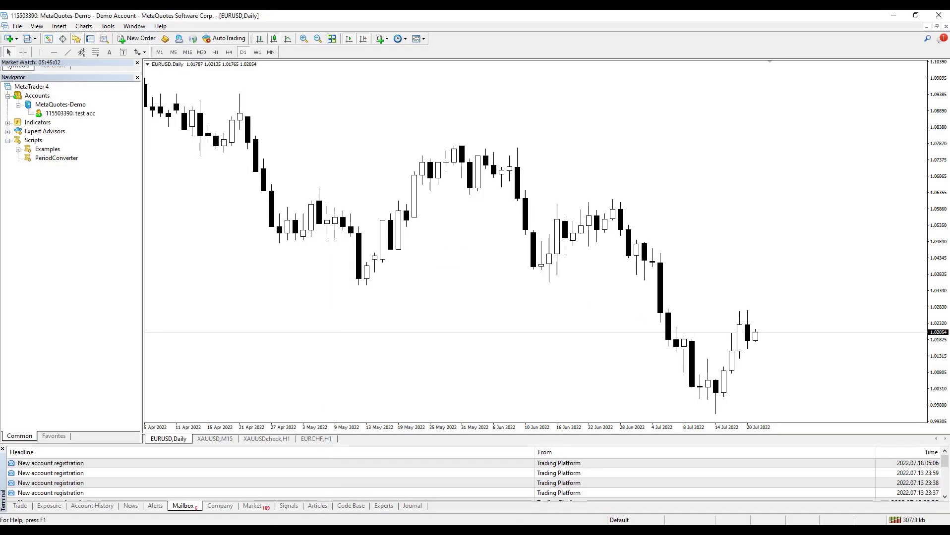
right_click(60, 106)
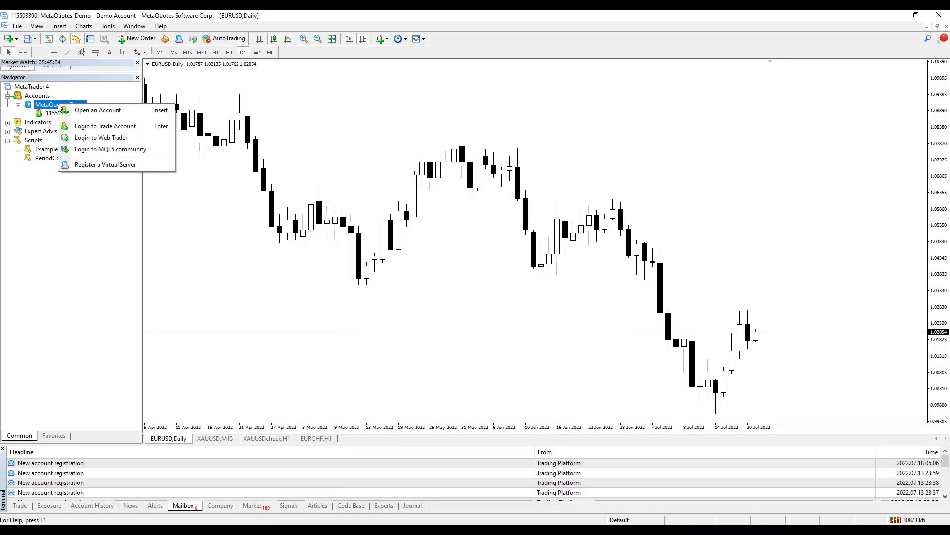
left_click(102, 126)
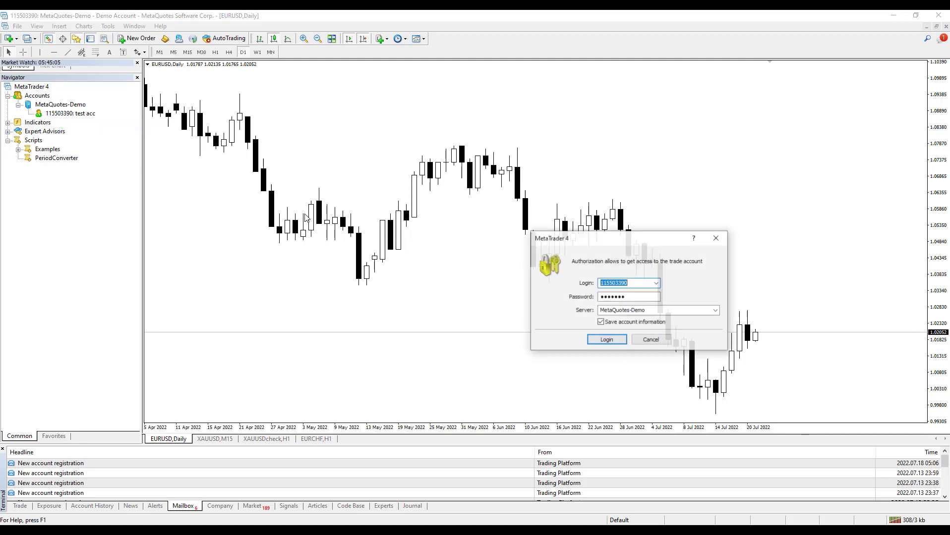
left_click(647, 341)
Start opening an account, enter ICMarketsSC-Demo02 as a new broker in the trading server list, and scan the servers
right_click(69, 106)
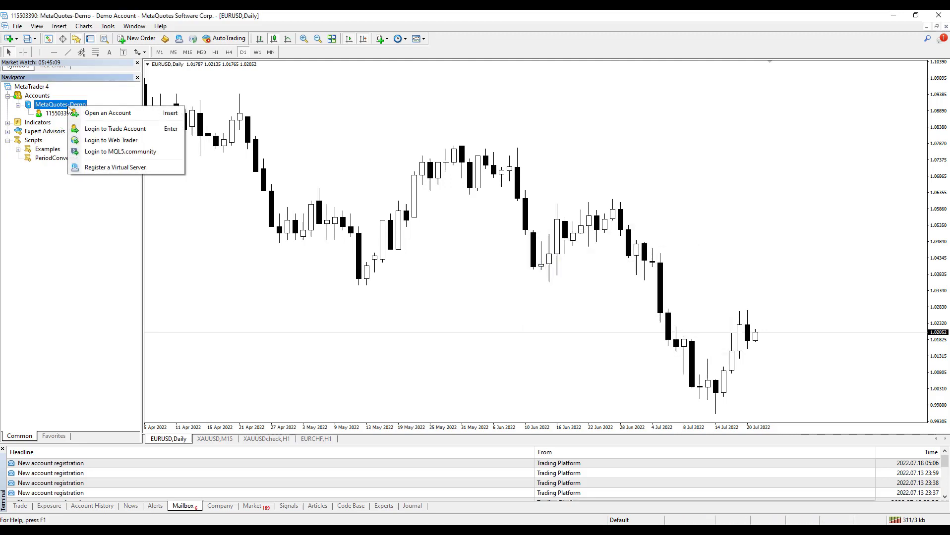
left_click(97, 115)
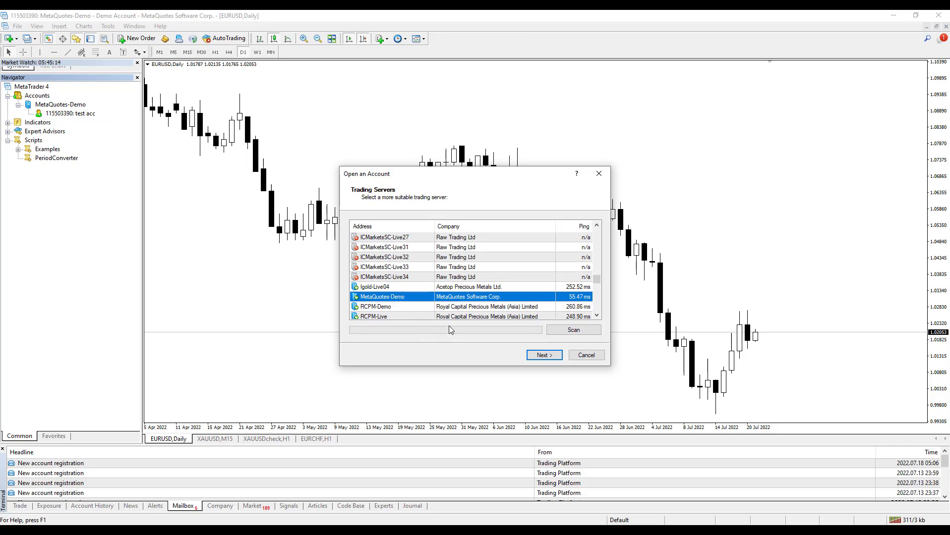
left_click_drag(596, 277, 597, 307)
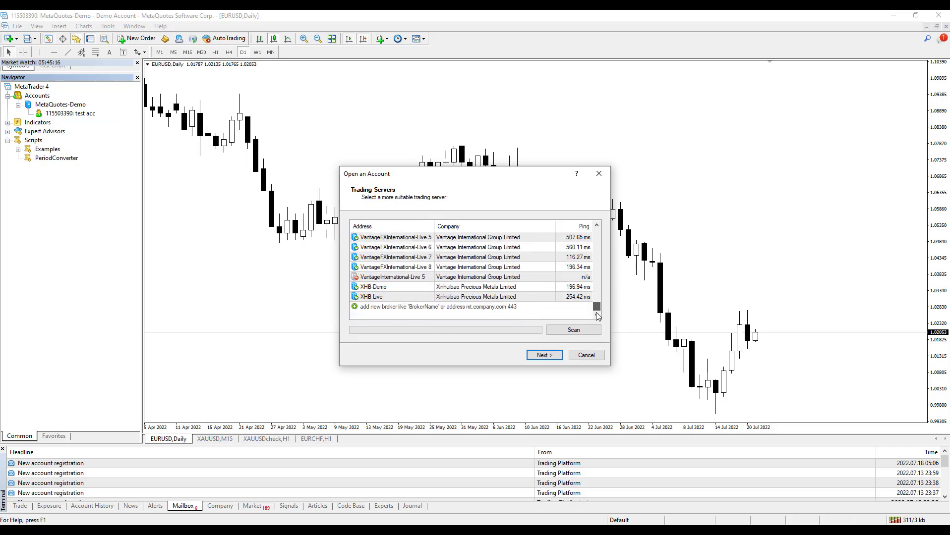
left_click(411, 308)
key("ctrl+v")
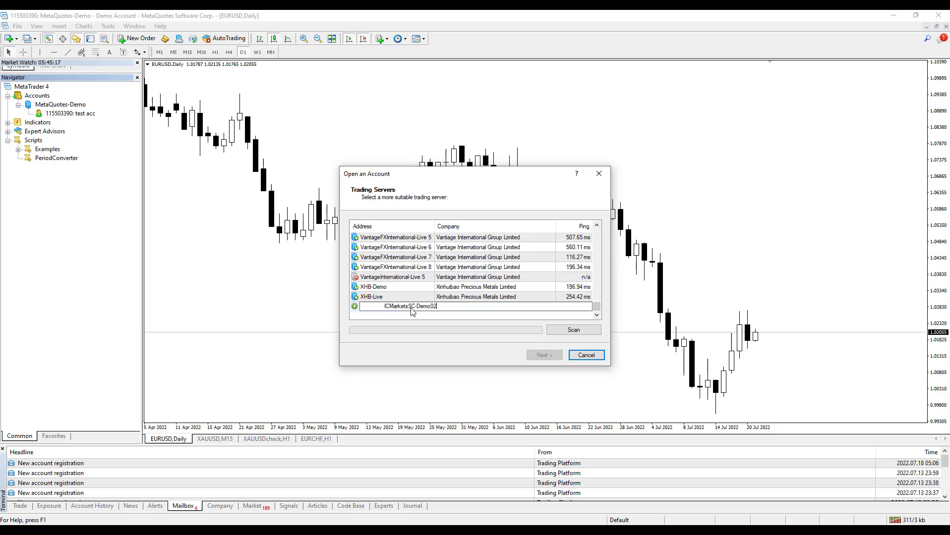
key("BackSpace")
left_click(570, 331)
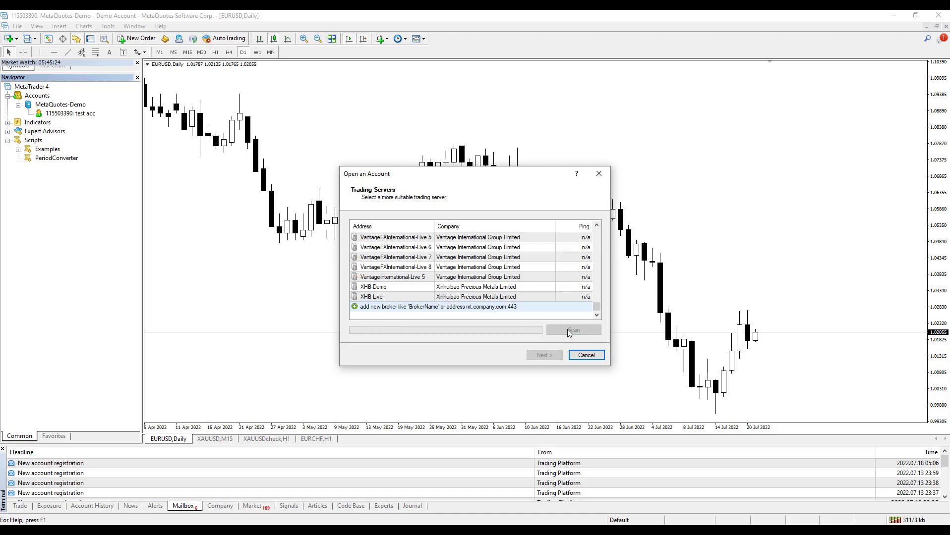
Choose ICMarketsSC-Demo02 as the trading server and continue to the account type selection
left_click_drag(597, 310, 608, 250)
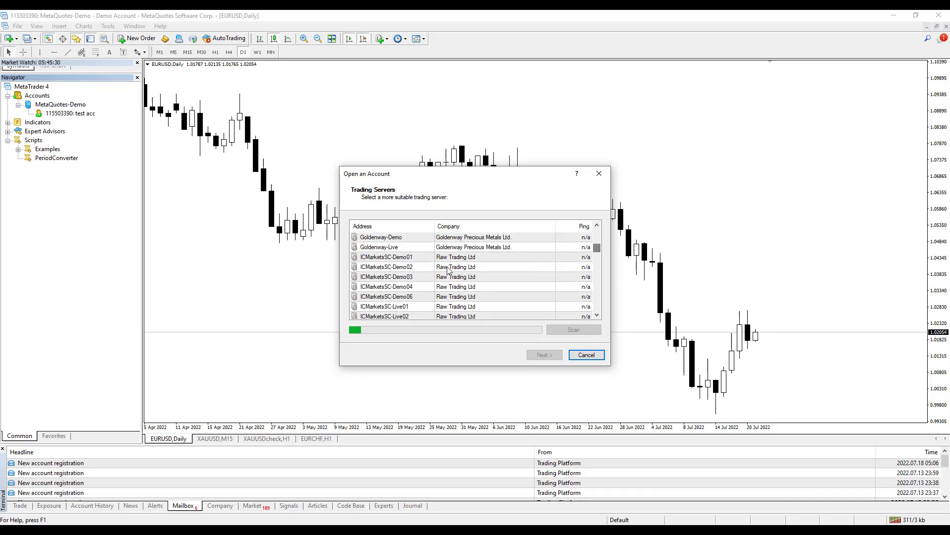
left_click(447, 268)
left_click(545, 357)
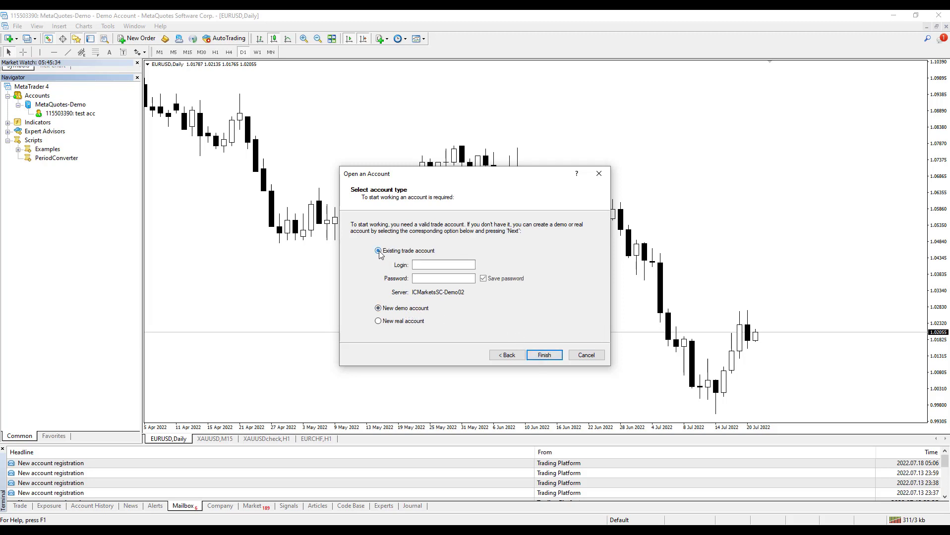
Select the existing trade account option and fill in its login number copied from the registration email
left_click(379, 251)
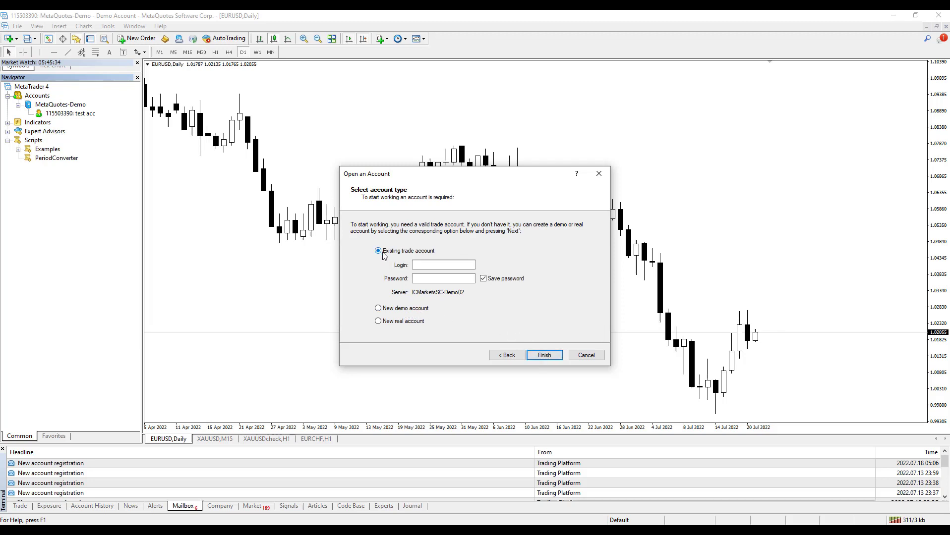
left_click(441, 263)
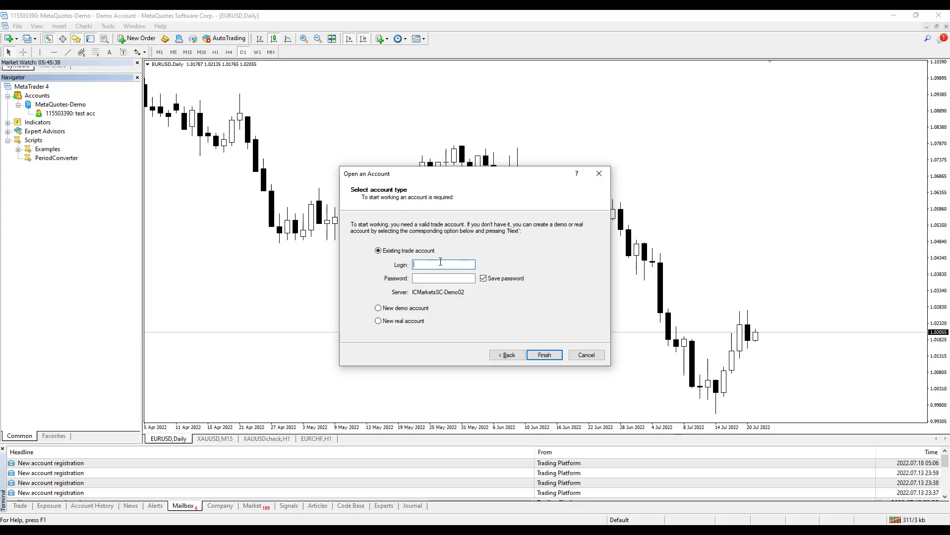
key("alt+Tab")
double_click(477, 269)
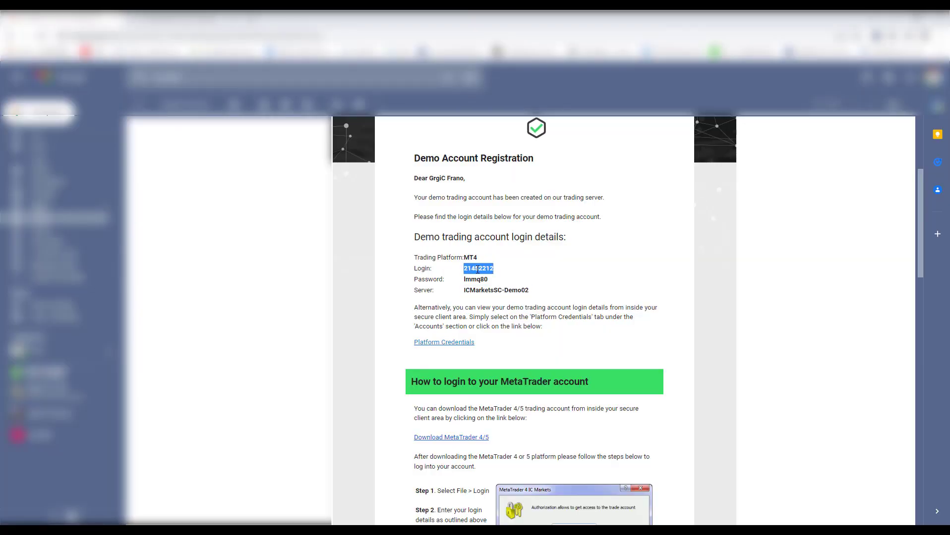
key("ctrl+c")
key("alt+Tab")
key("ctrl+v")
Copy the account password from the email, paste it into the password field, and finish the account setup
key("alt+Tab")
double_click(479, 280)
key("ctrl+c")
key("alt+Tab")
left_click(448, 277)
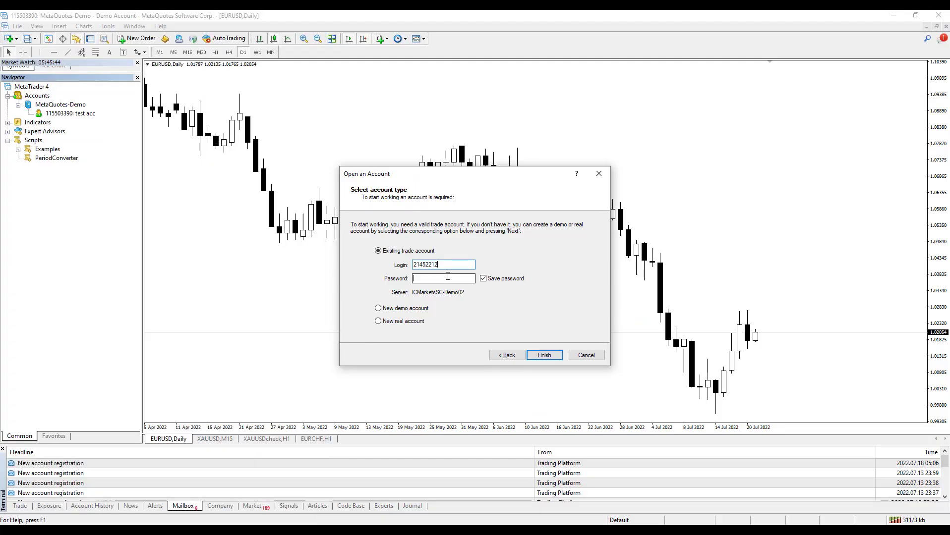
key("ctrl+v")
left_click(529, 356)
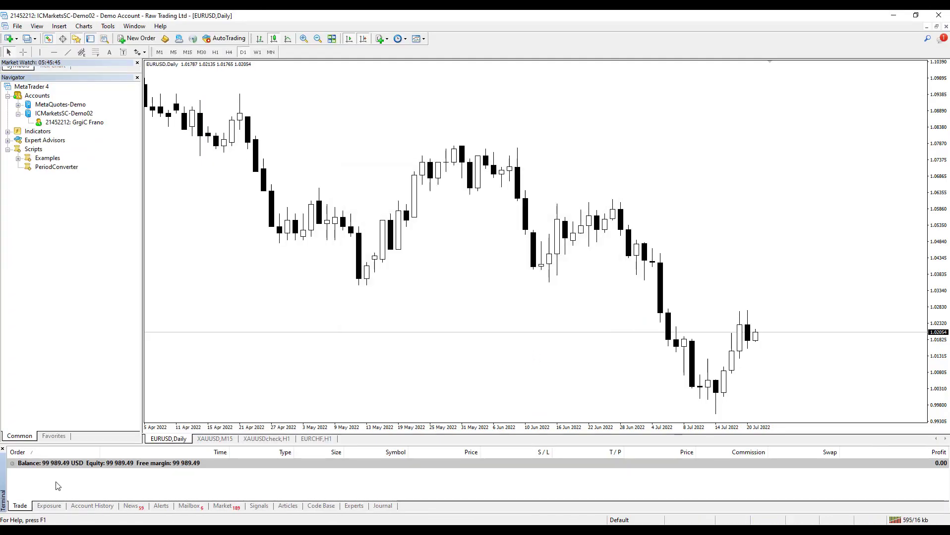
Try to log in to the trade account under ICMarketsSC-Demo02 again through the authorization dialog
left_click(57, 115)
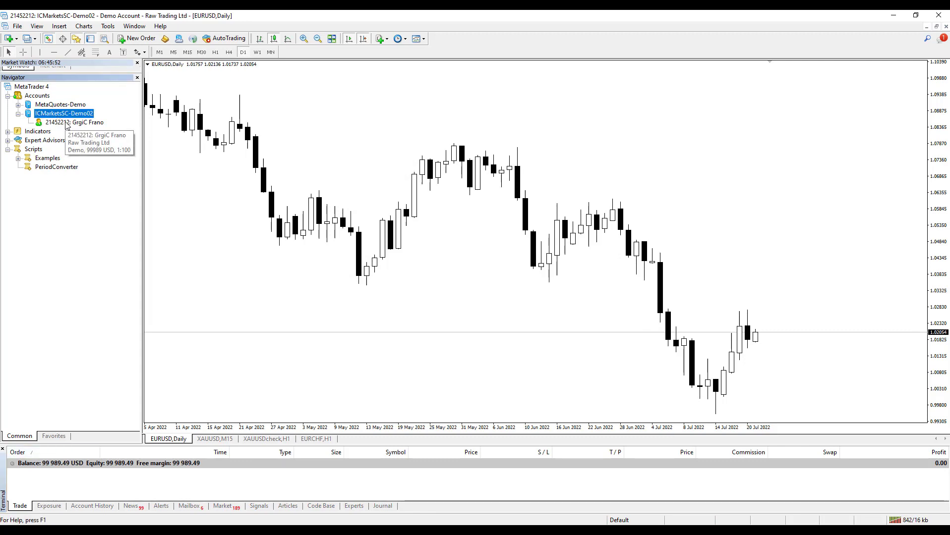
left_click(67, 123)
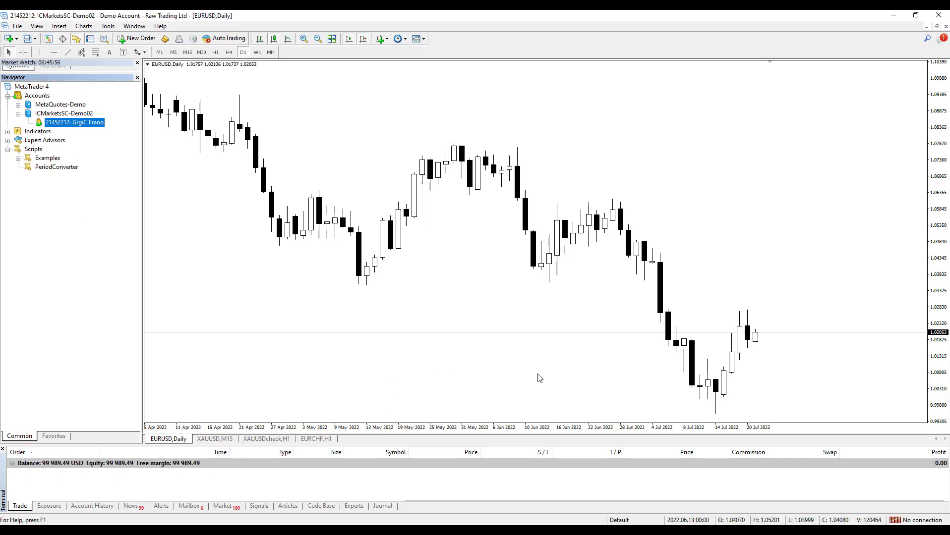
right_click(82, 125)
left_click(122, 143)
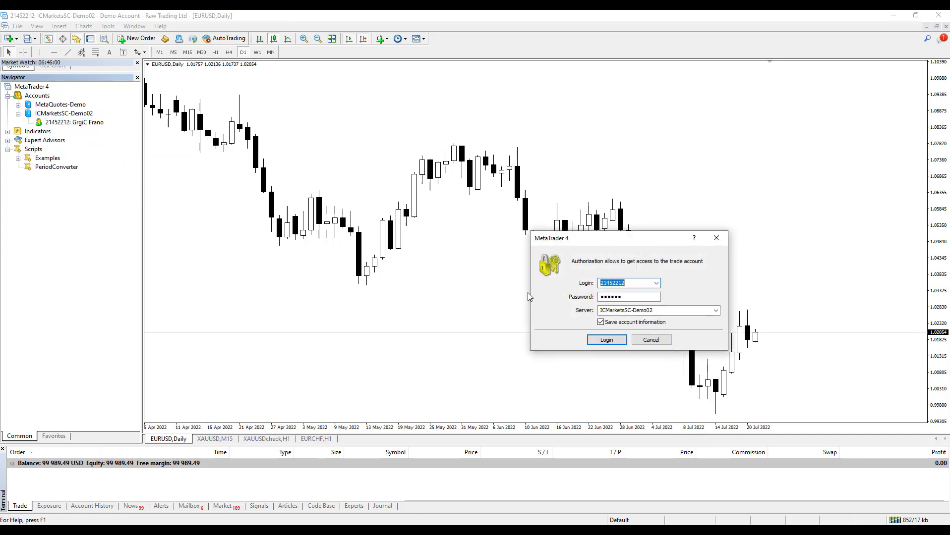
left_click(627, 299)
left_click(617, 341)
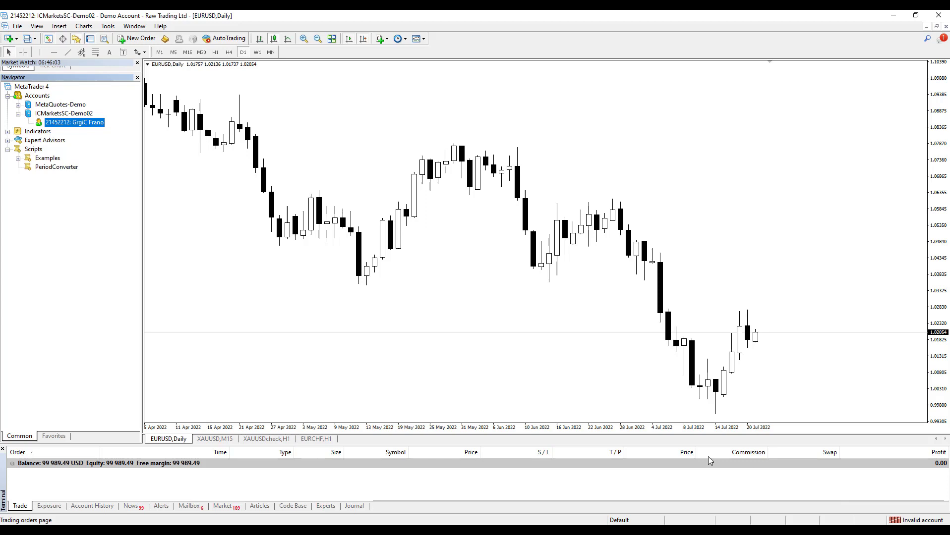
Reopen the trade account login for the ICMarketsSC-Demo02 account, paste the account password, and submit the login
right_click(79, 123)
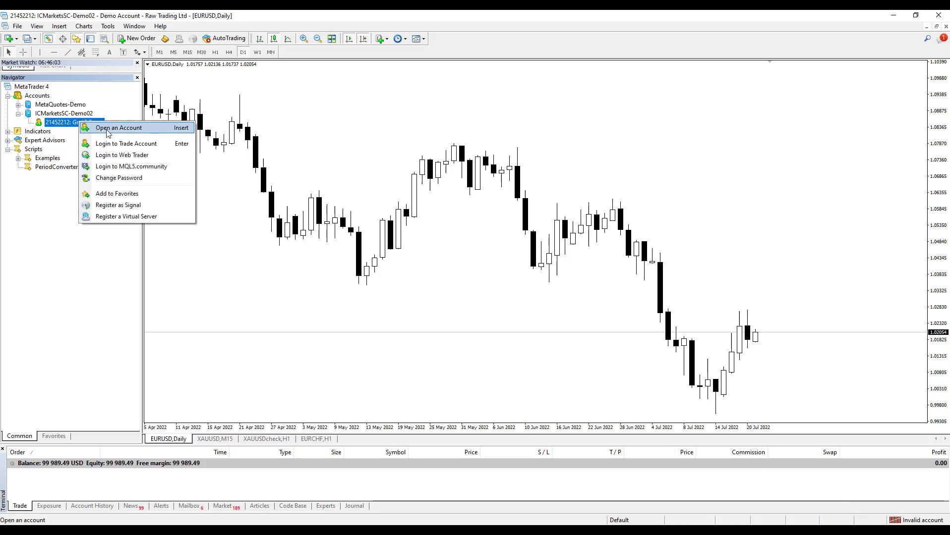
left_click(114, 144)
key("ctrl+v")
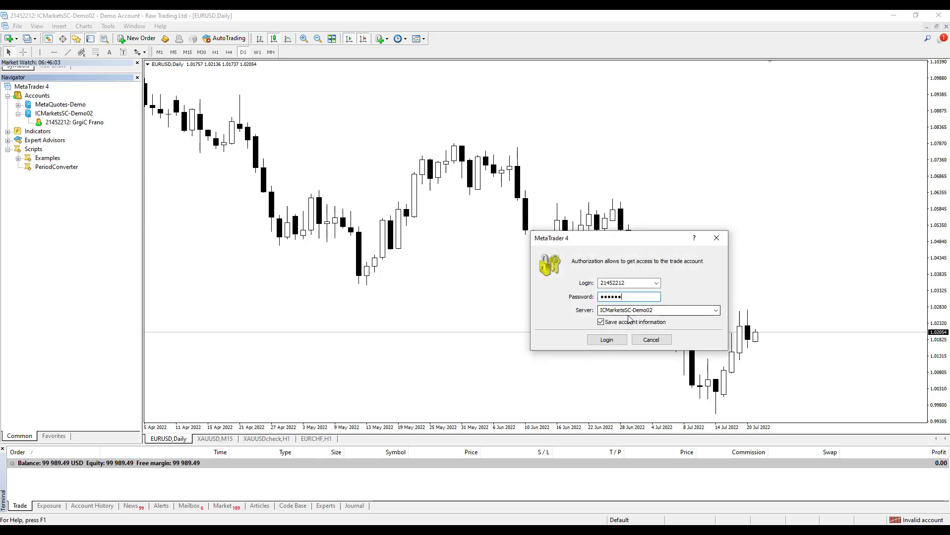
left_click(611, 339)
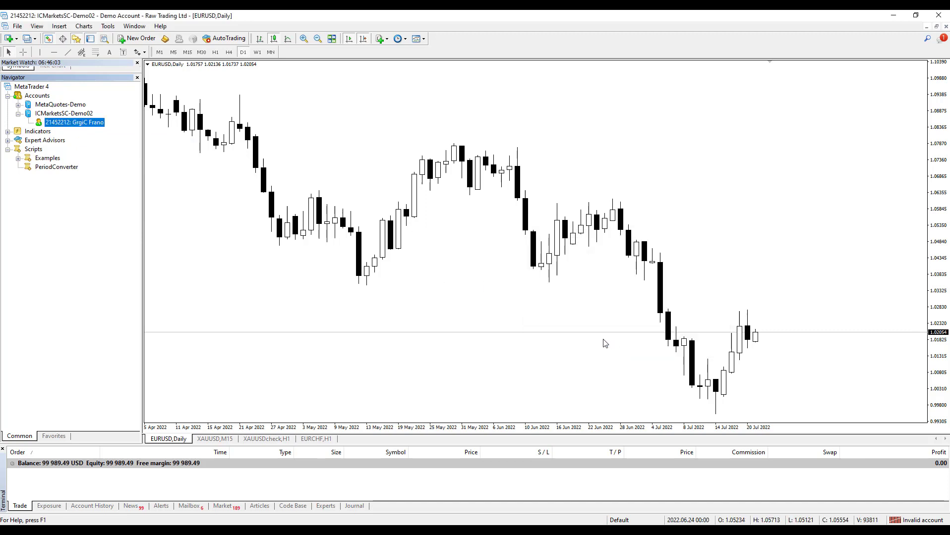